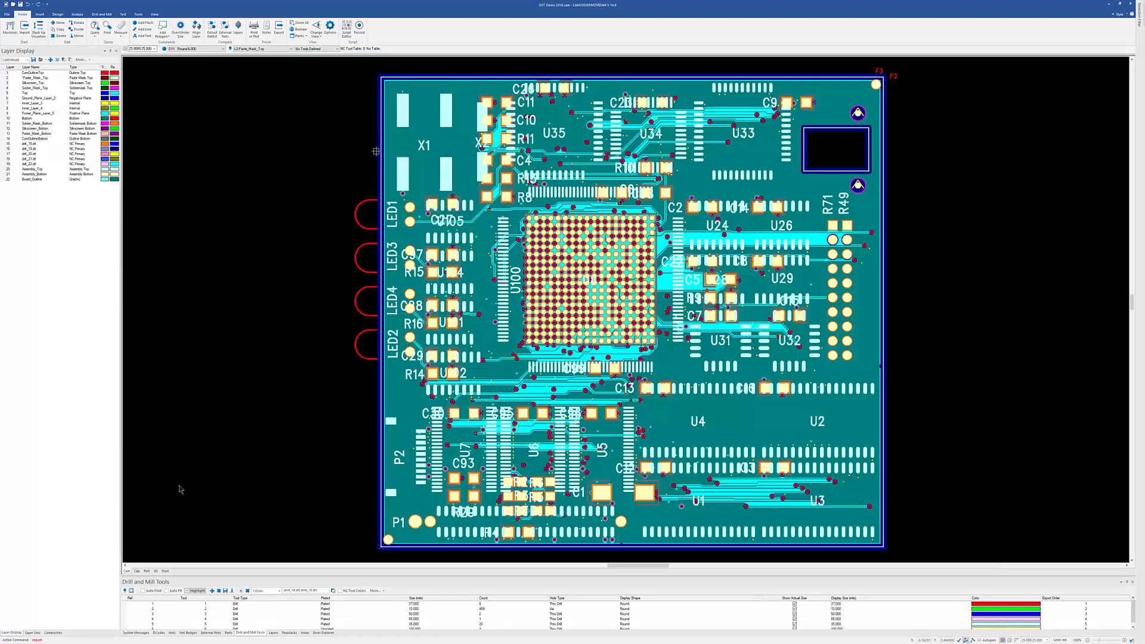
Switch to the 3D board view and show the Parts list beneath it.
{"action": "left_click", "coordinate": [155, 571]}
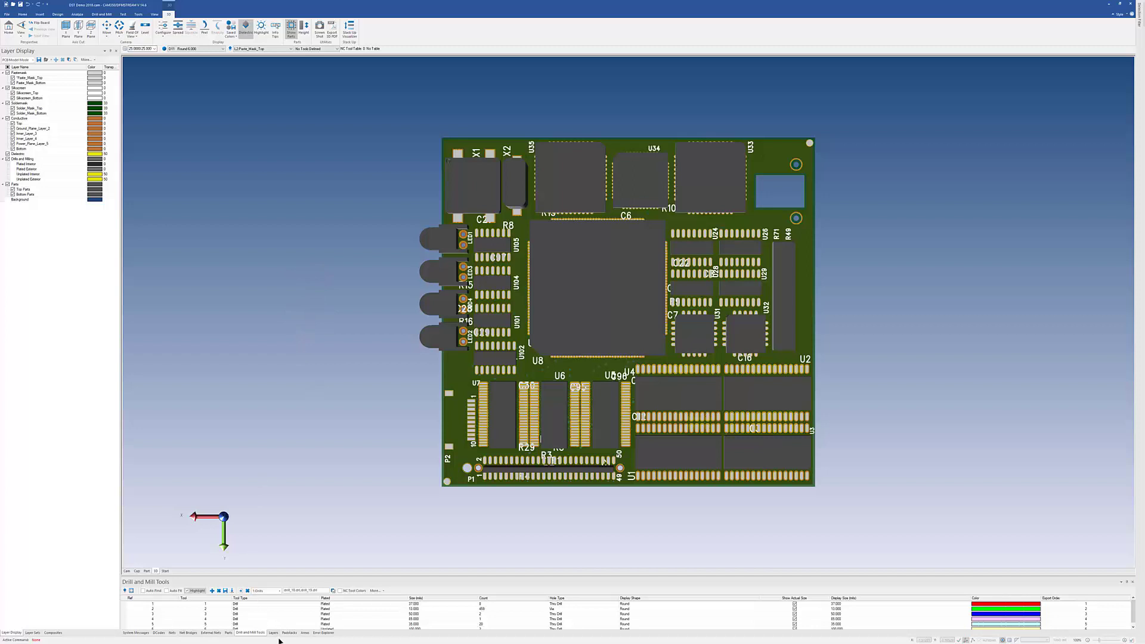
{"action": "left_click", "coordinate": [228, 633]}
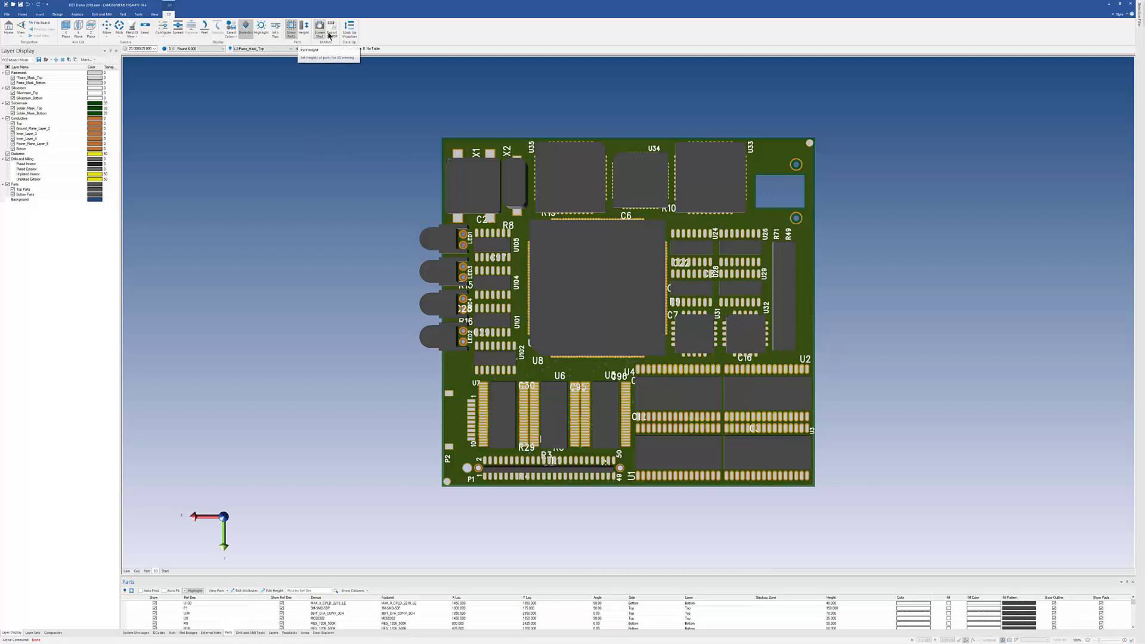
Toggle the Dielectric display and set the 3D view direction to Front.
{"action": "left_click", "coordinate": [245, 33]}
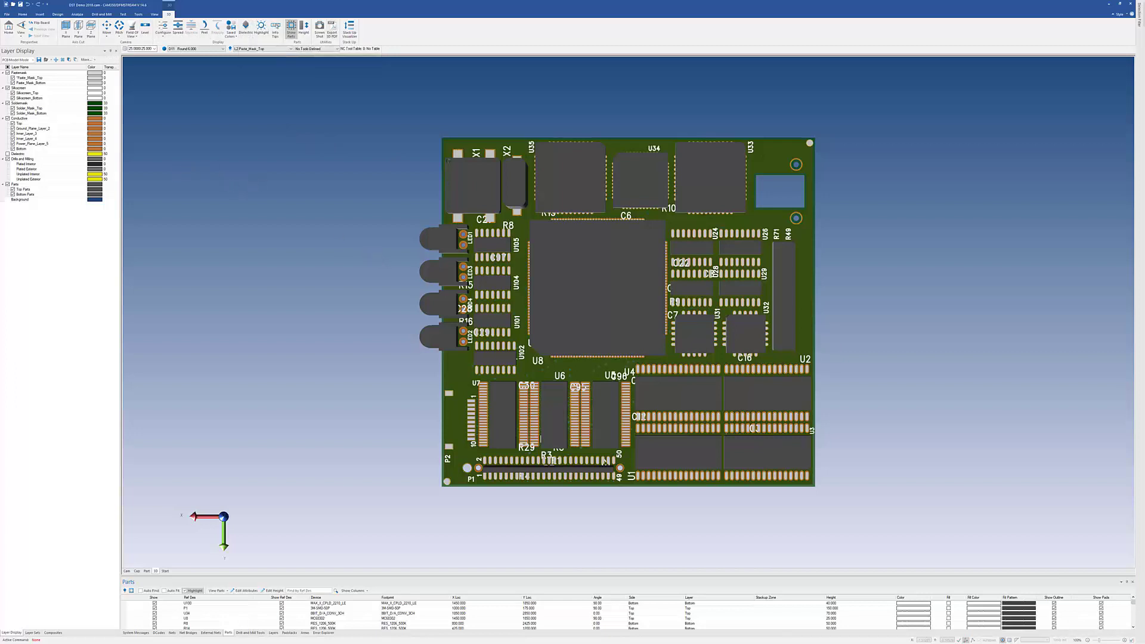
{"action": "left_click", "coordinate": [21, 33]}
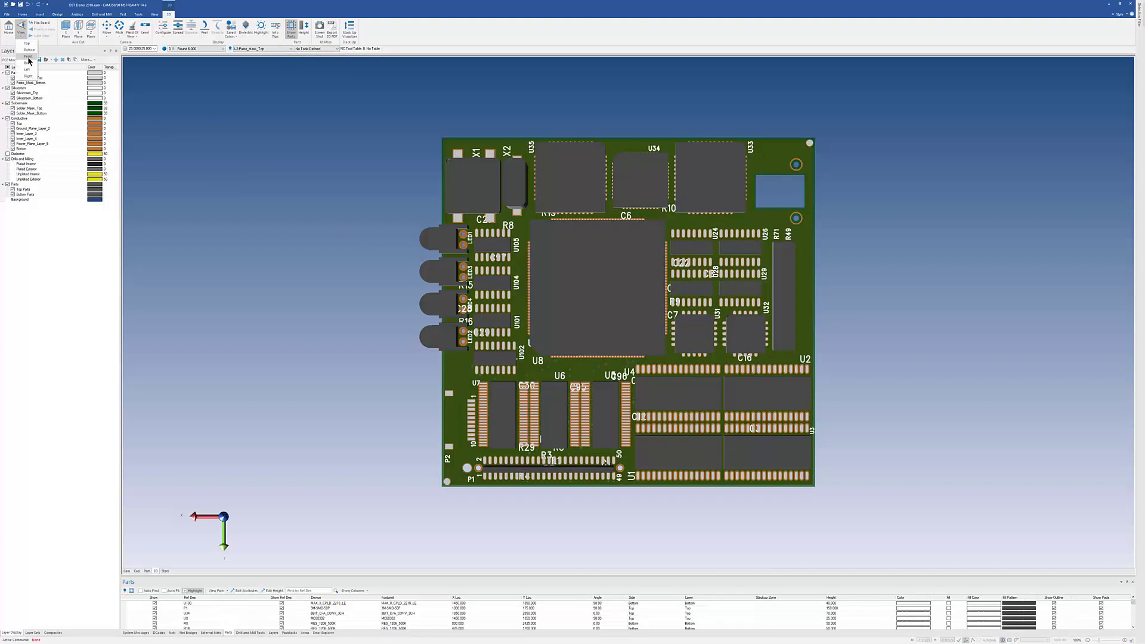
{"action": "left_click", "coordinate": [28, 58]}
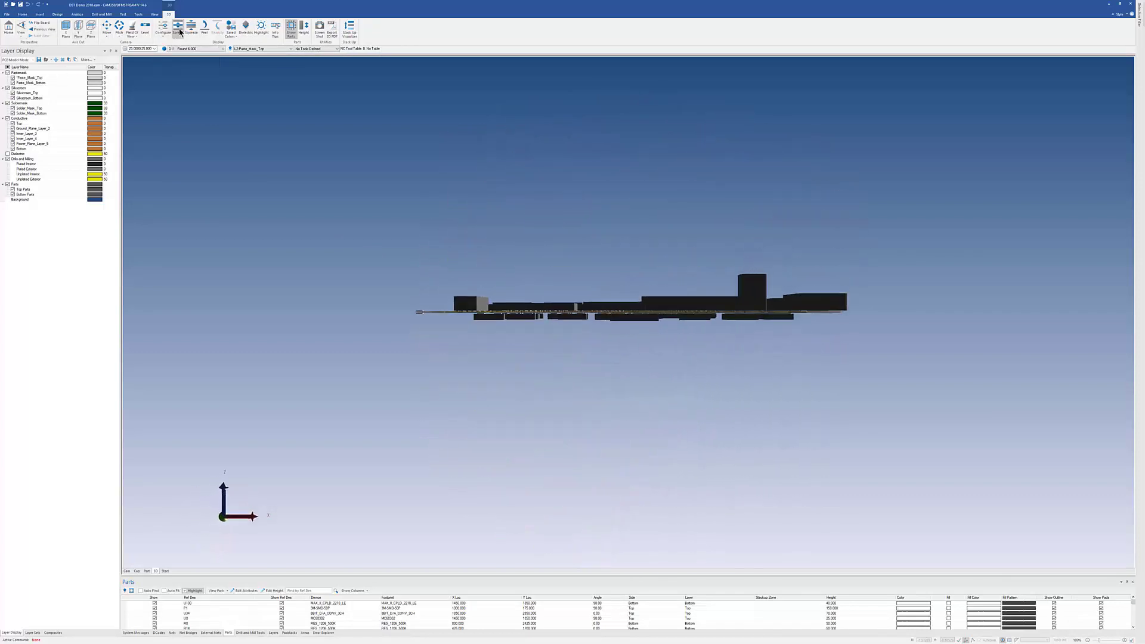
Spread the layers apart, tilt into perspective, and hide part bodies and heights.
{"action": "left_click", "coordinate": [179, 32]}
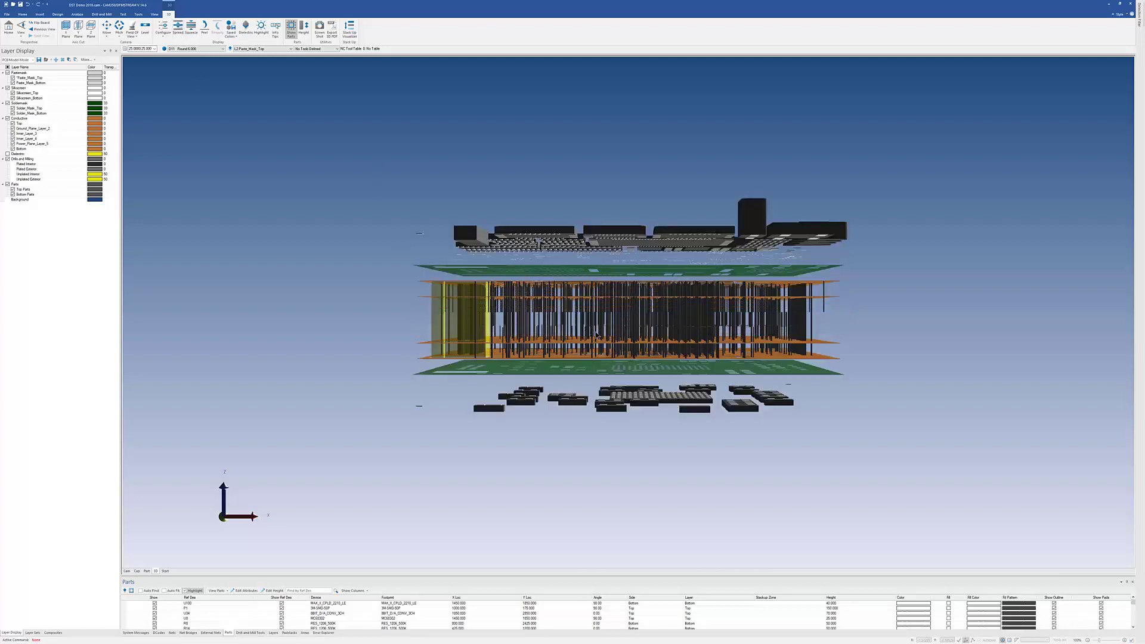
{"action": "left_click_drag", "start_coordinate": [613, 345], "coordinate": [590, 370]}
{"action": "scroll", "coordinate": [565, 406], "scroll_direction": "up", "scroll_amount": 3}
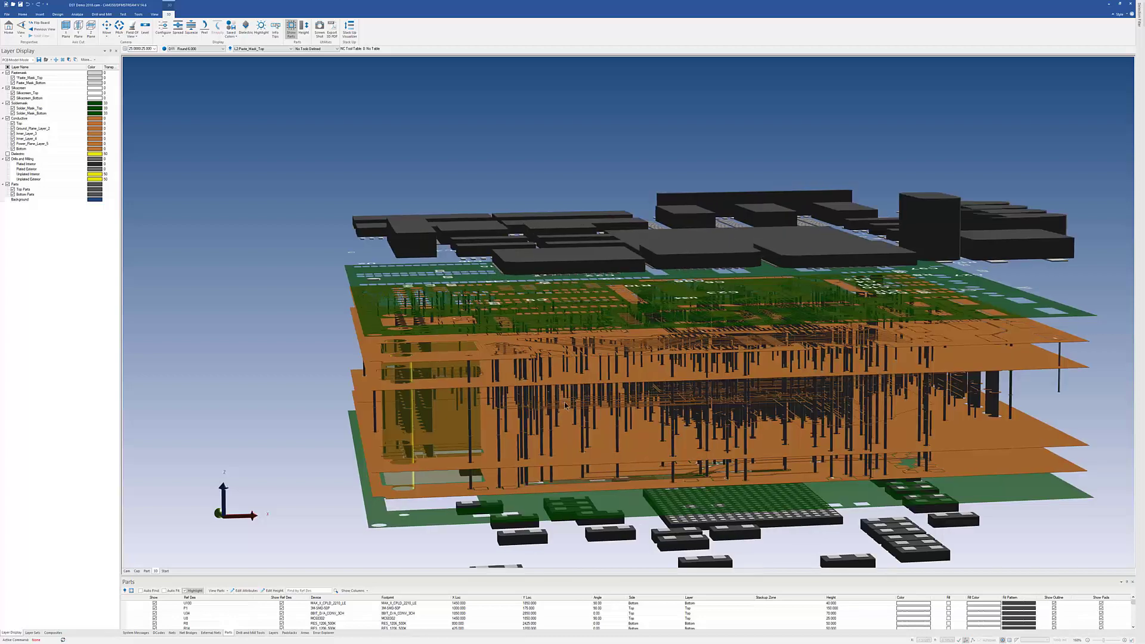
{"action": "scroll", "coordinate": [565, 405], "scroll_direction": "up", "scroll_amount": 4}
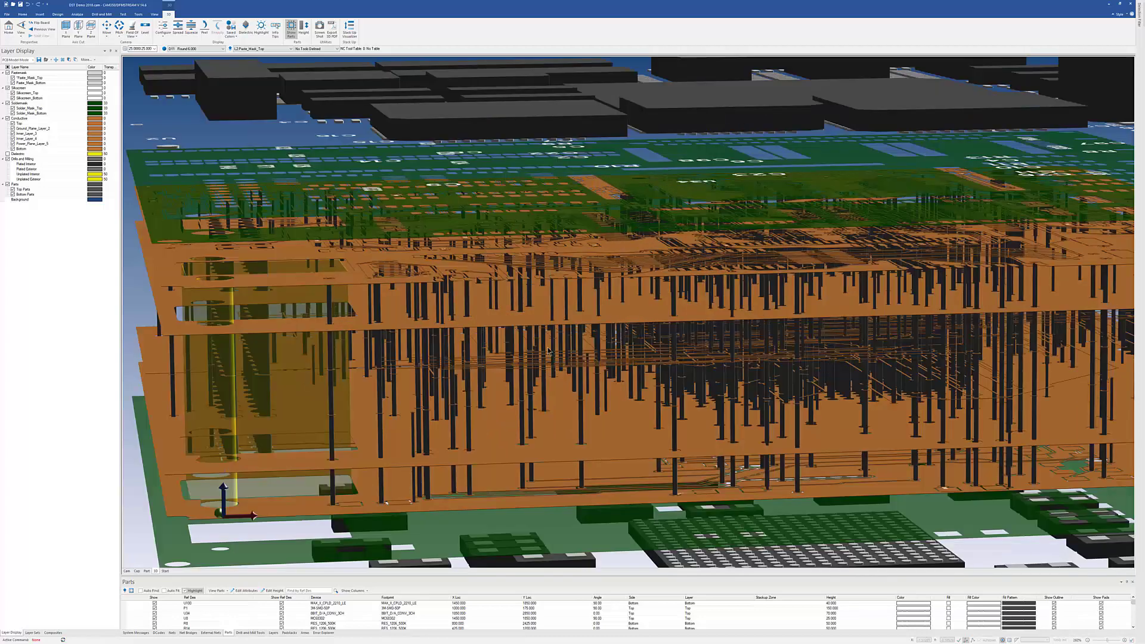
{"action": "scroll", "coordinate": [548, 352], "scroll_direction": "down", "scroll_amount": 4}
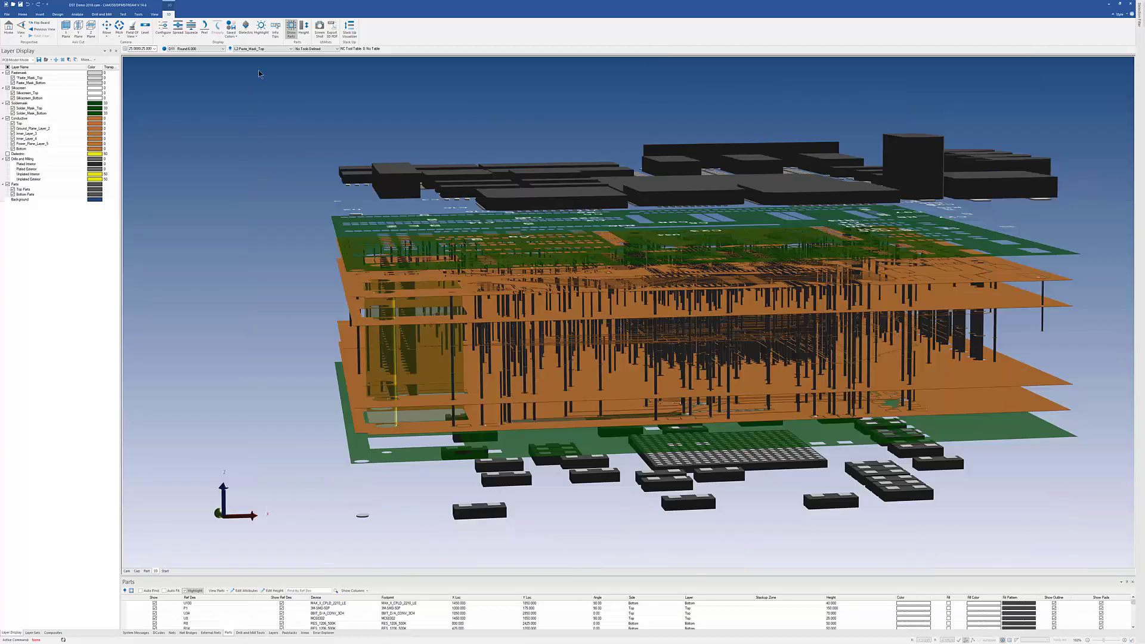
{"action": "left_click", "coordinate": [290, 29]}
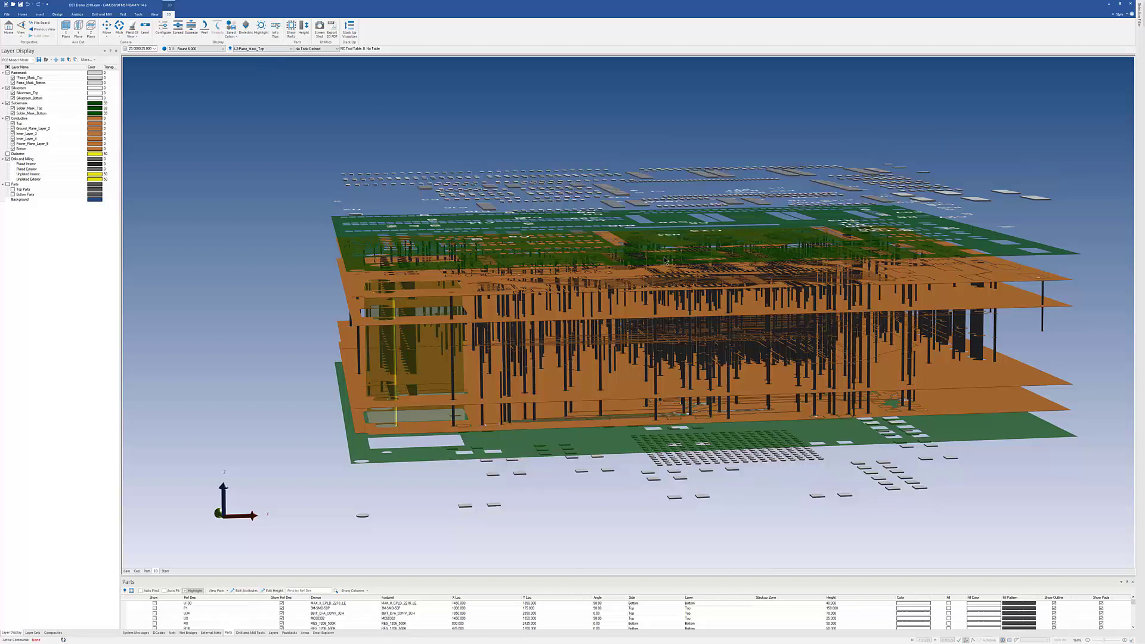
{"action": "left_click", "coordinate": [304, 28]}
Orbit the exploded 3D board to inspect it from another angle.
{"action": "middle_click_drag", "start_coordinate": [590, 301], "coordinate": [559, 299]}
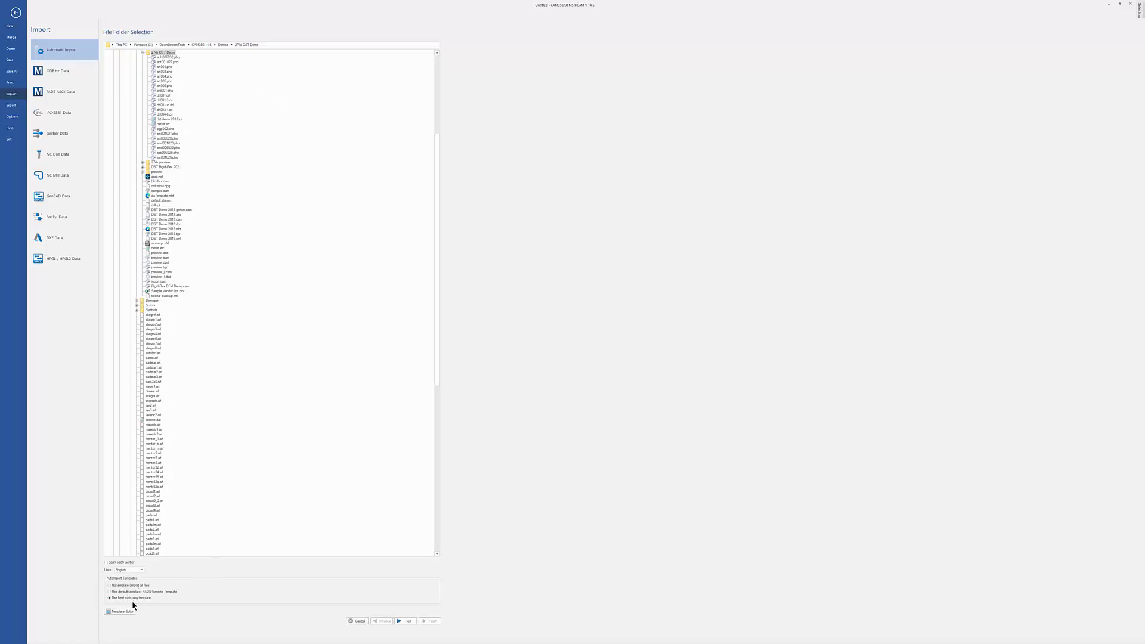
Review the PADS Generic Template's file patterns in the Template Editor, then close it.
{"action": "left_click", "coordinate": [120, 612]}
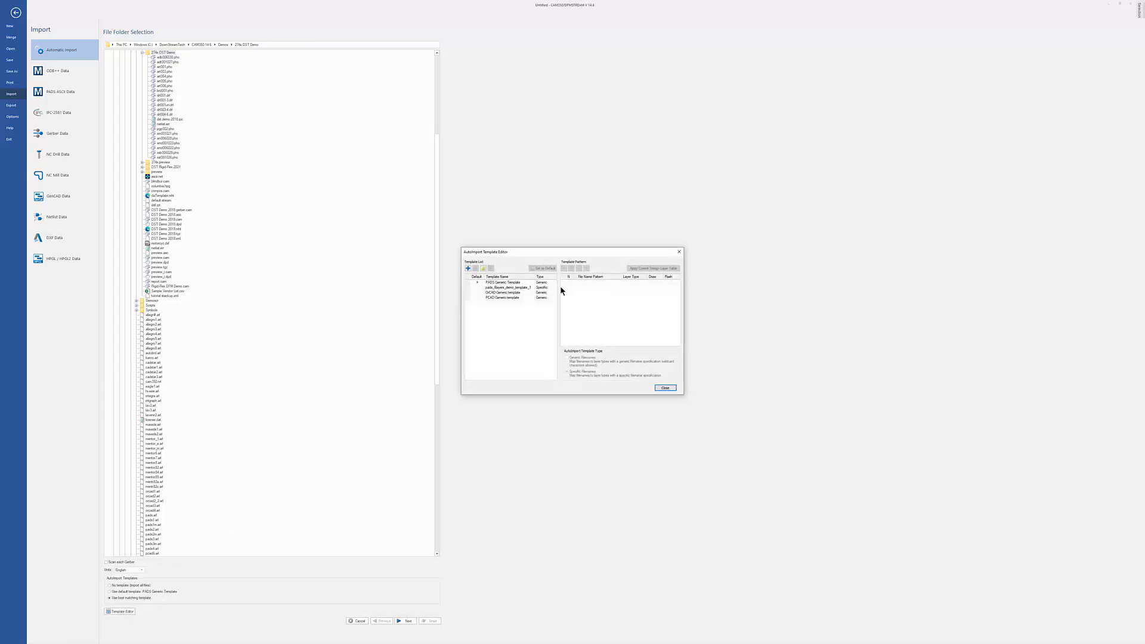
{"action": "left_click", "coordinate": [515, 283]}
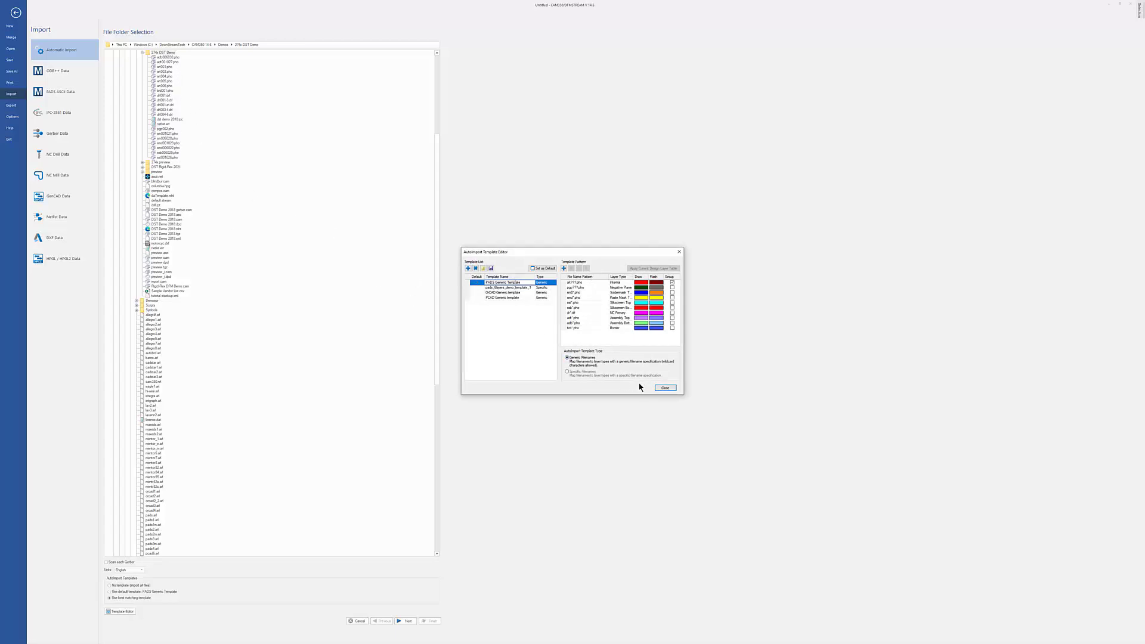
{"action": "left_click", "coordinate": [665, 388]}
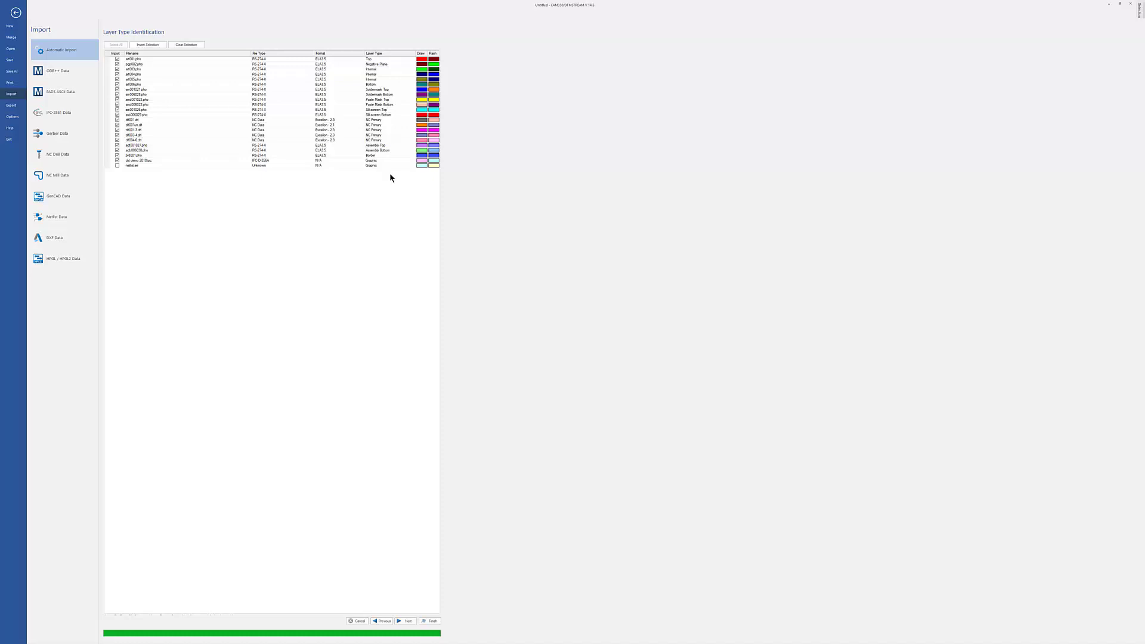
Keep art001.pho's layer type as Top and advance to Layer Stackup Definition.
{"action": "left_click", "coordinate": [406, 57]}
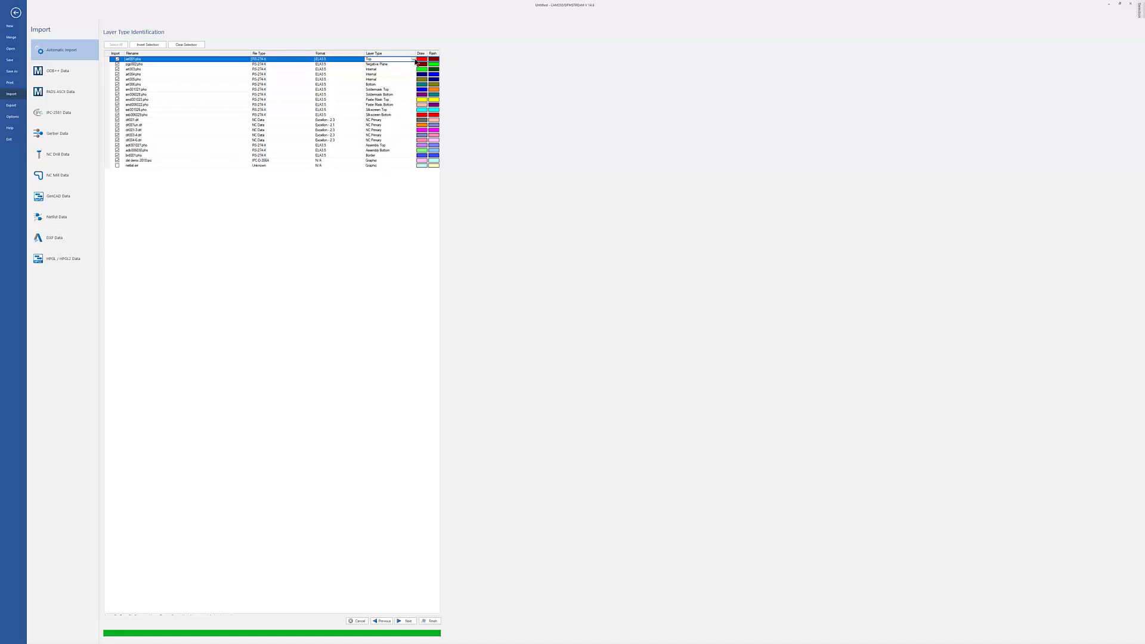
{"action": "left_click", "coordinate": [412, 59]}
{"action": "left_click", "coordinate": [404, 28]}
{"action": "left_click", "coordinate": [404, 621]}
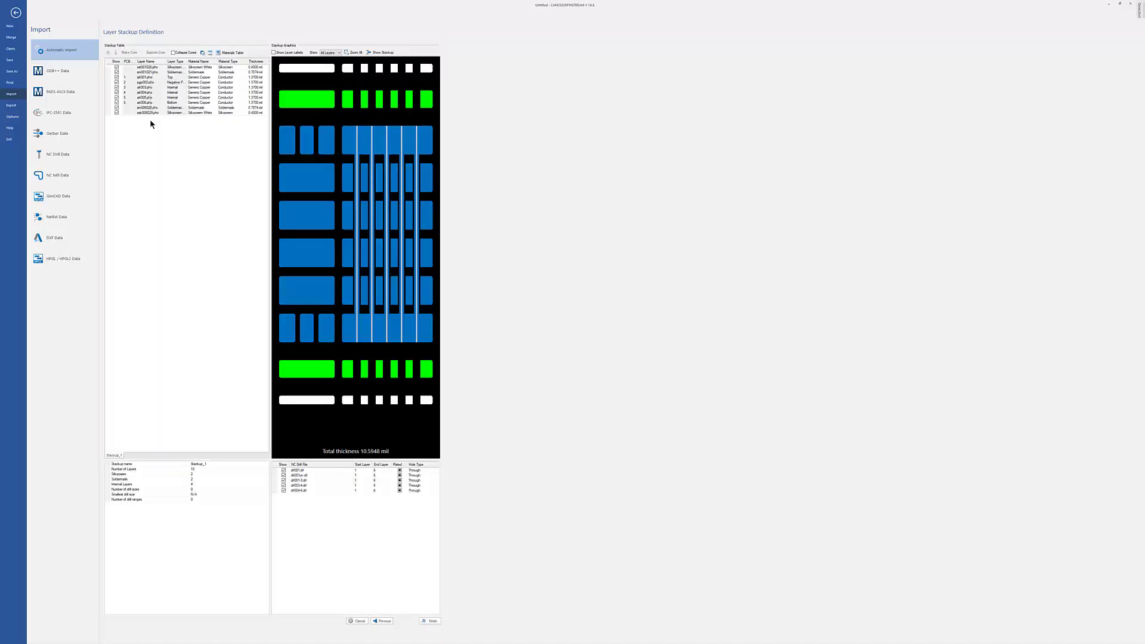
Label the stackup layers and raise the end of the drl001-3 drill span.
{"action": "left_click", "coordinate": [274, 52]}
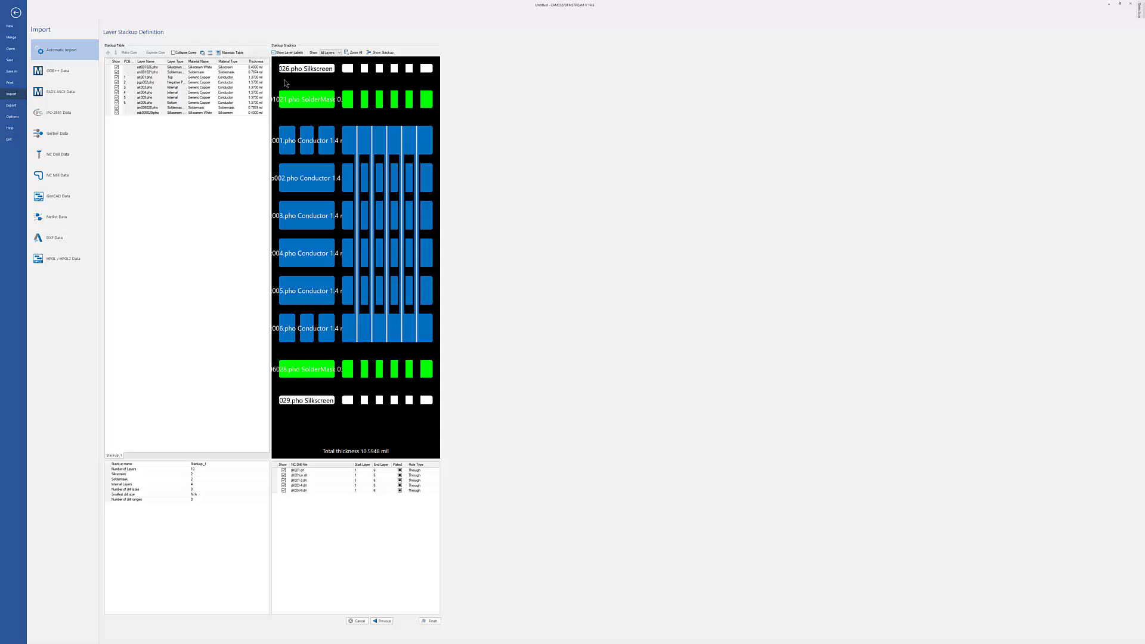
{"action": "left_click", "coordinate": [320, 480]}
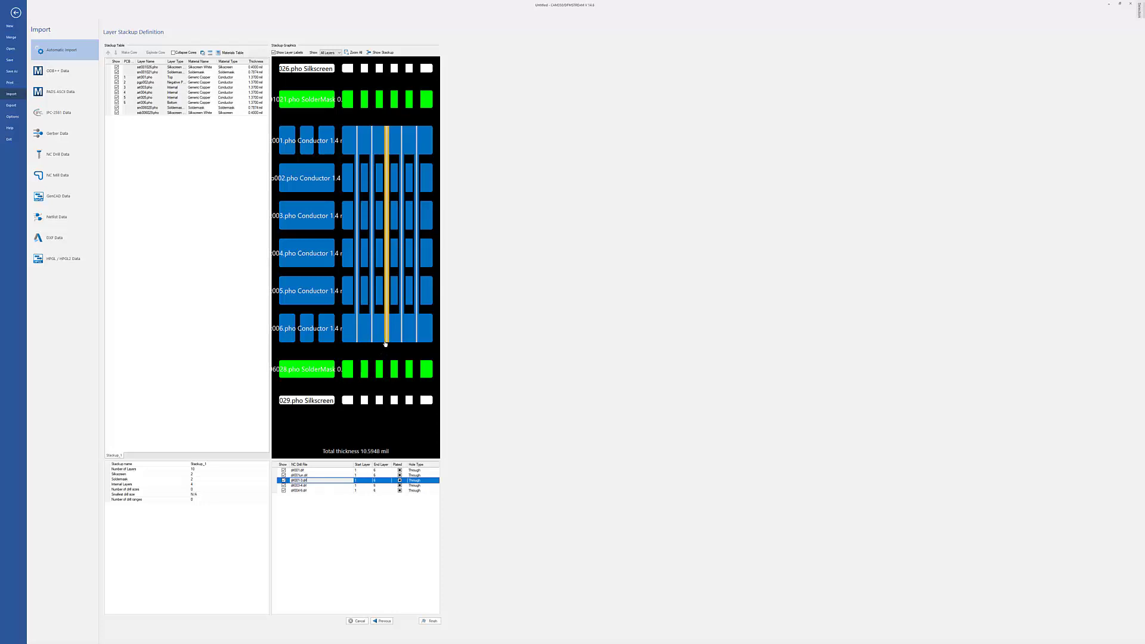
{"action": "left_click_drag", "start_coordinate": [387, 341], "coordinate": [389, 229]}
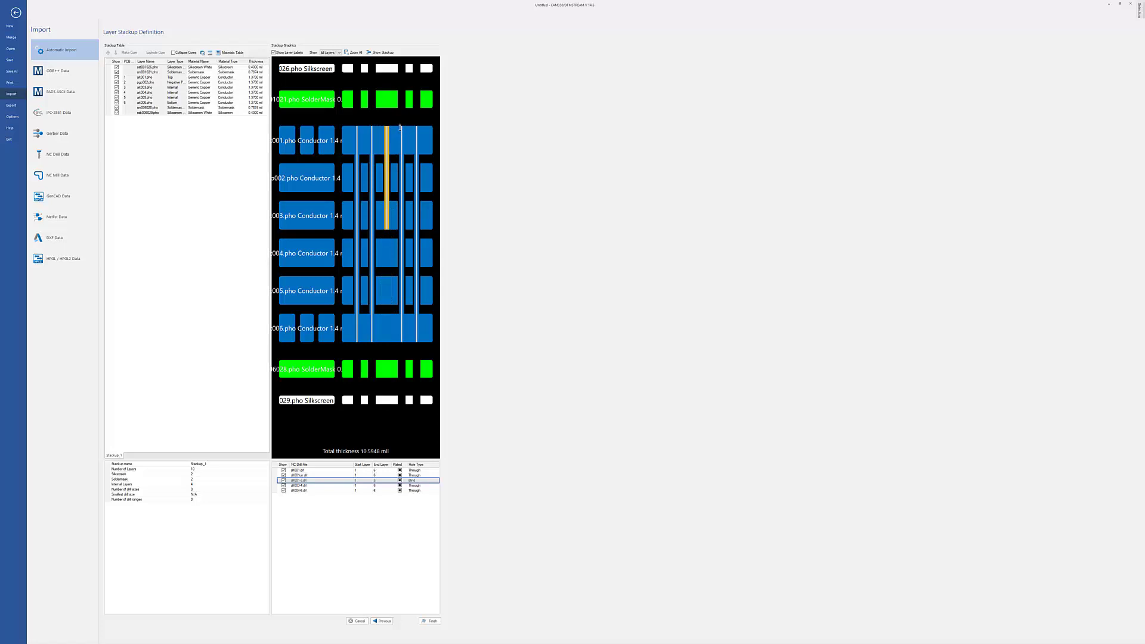
Make drl003-4 a buried 3–4 span and turn a through via into blind 4–6.
{"action": "left_click_drag", "start_coordinate": [403, 128], "coordinate": [397, 219]}
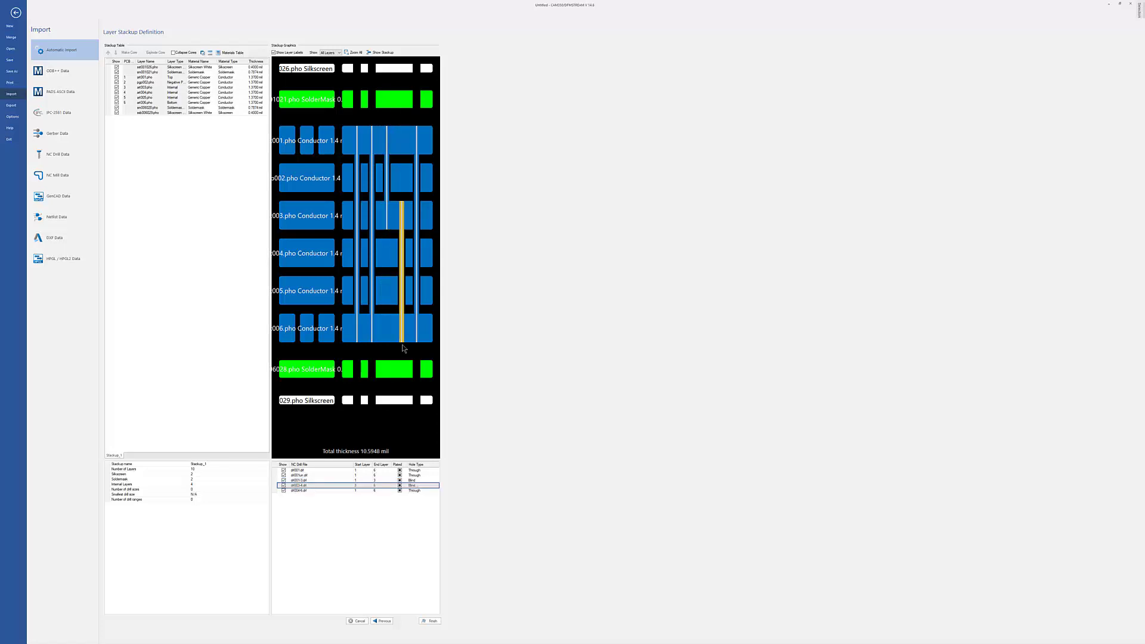
{"action": "left_click_drag", "start_coordinate": [402, 345], "coordinate": [401, 265]}
{"action": "left_click_drag", "start_coordinate": [416, 127], "coordinate": [412, 261]}
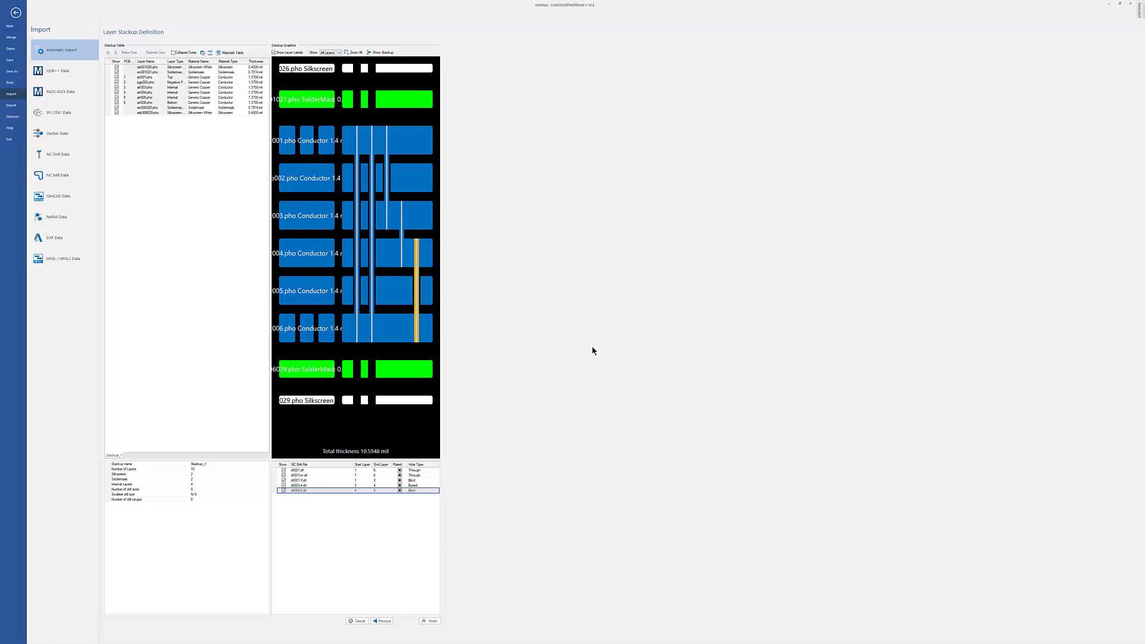
Finish the stackup, accept Netlist Extract, and run the extraction.
{"action": "left_click", "coordinate": [429, 621]}
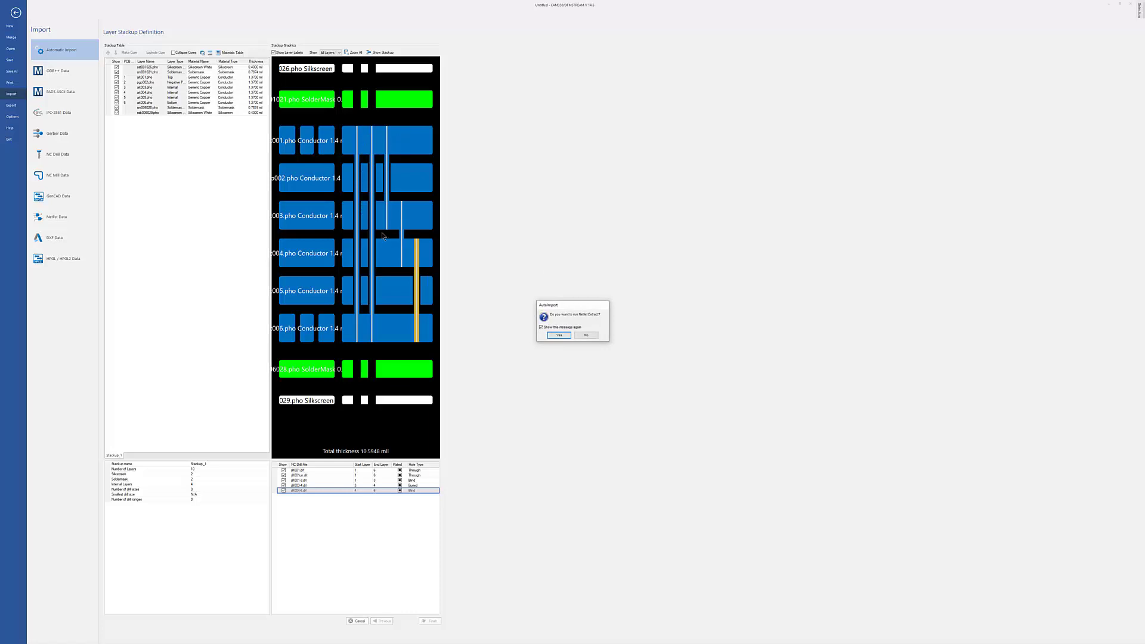
{"action": "left_click", "coordinate": [561, 335]}
{"action": "left_click", "coordinate": [525, 377]}
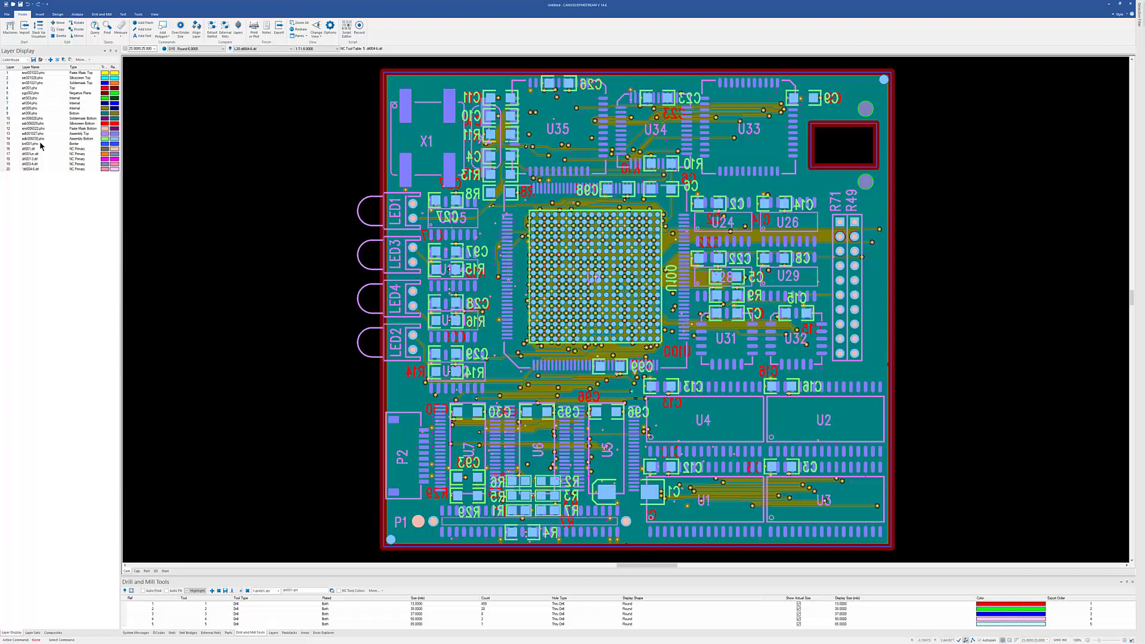
Convert the brd001.pho border rectangle into the board outline with Draw To Board Outline.
{"action": "double_click", "coordinate": [41, 146]}
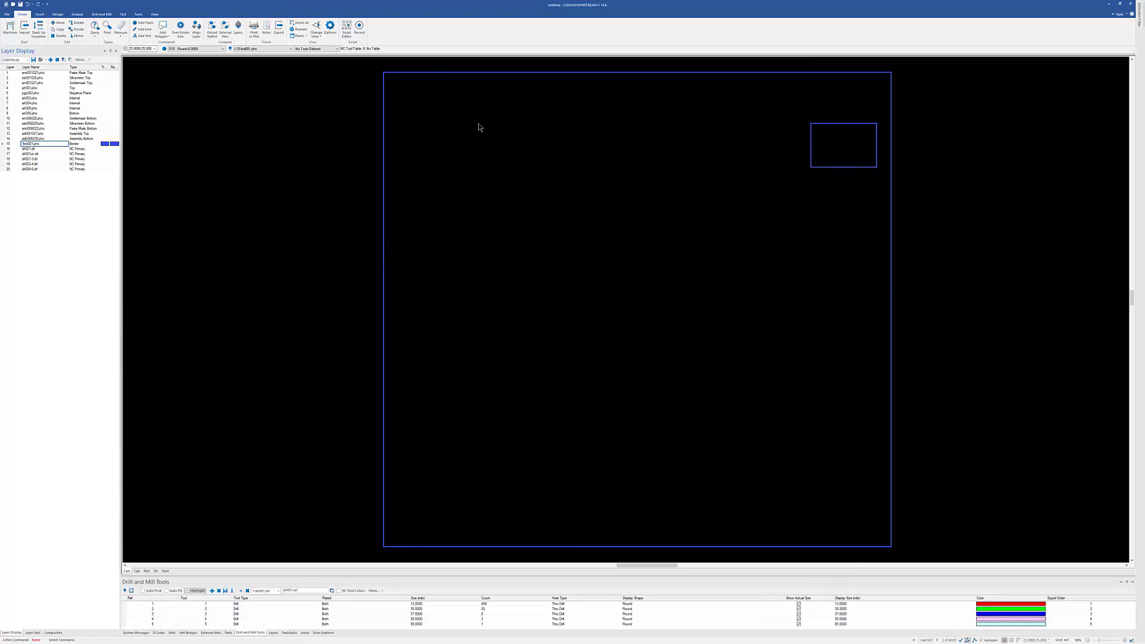
{"action": "left_click", "coordinate": [138, 14]}
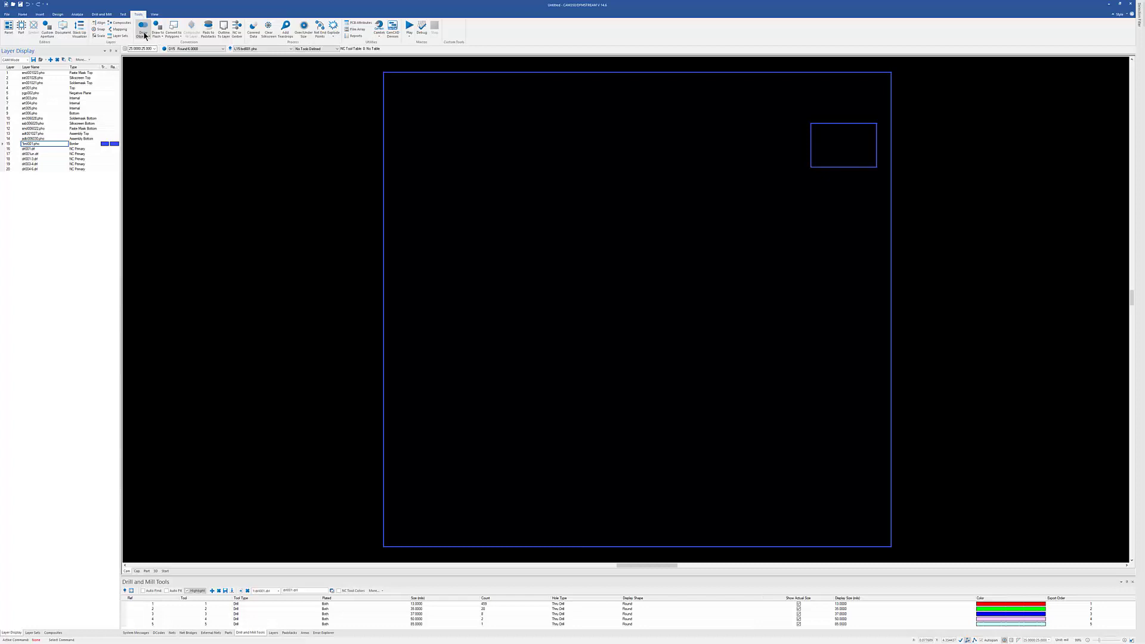
{"action": "left_click", "coordinate": [144, 35]}
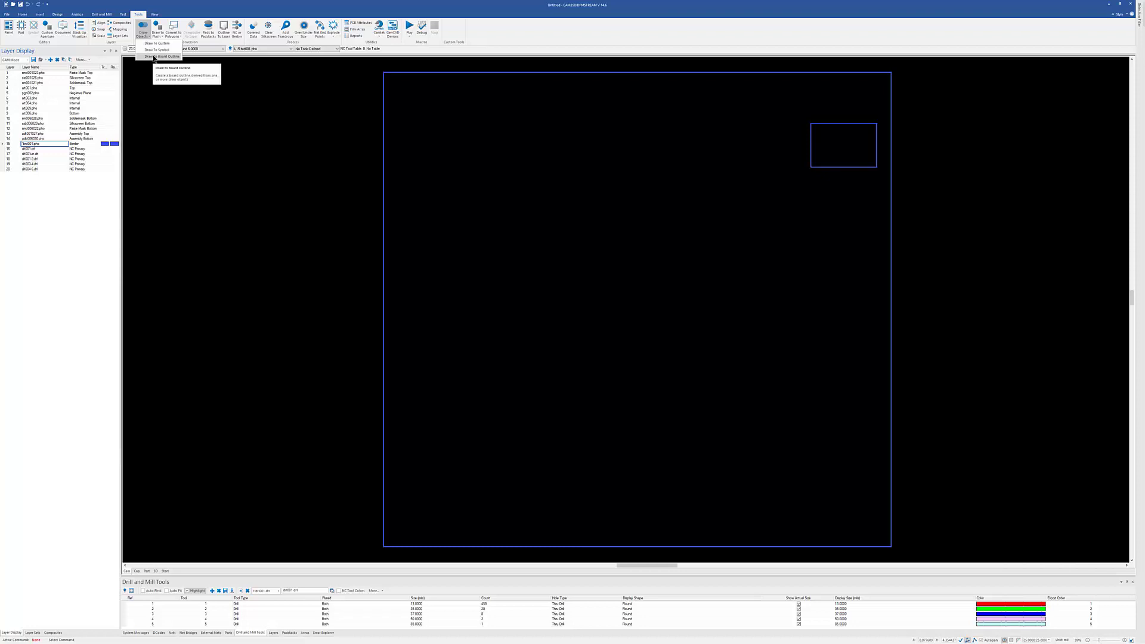
{"action": "left_click", "coordinate": [153, 57]}
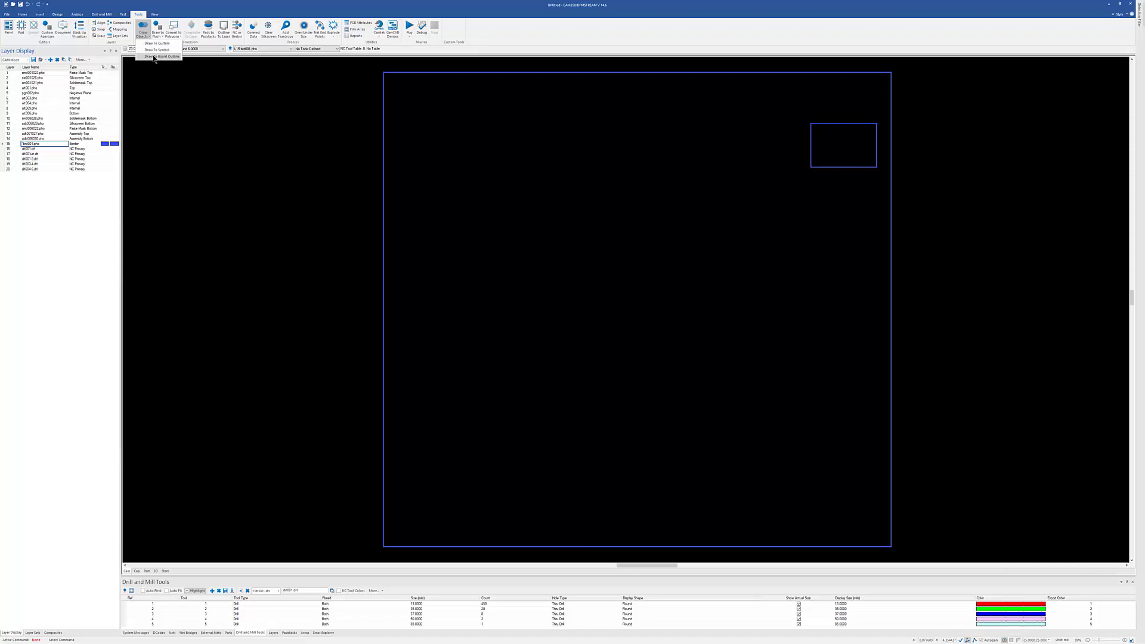
{"action": "left_click", "coordinate": [451, 72]}
{"action": "right_click", "coordinate": [451, 73]}
{"action": "left_click", "coordinate": [560, 349]}
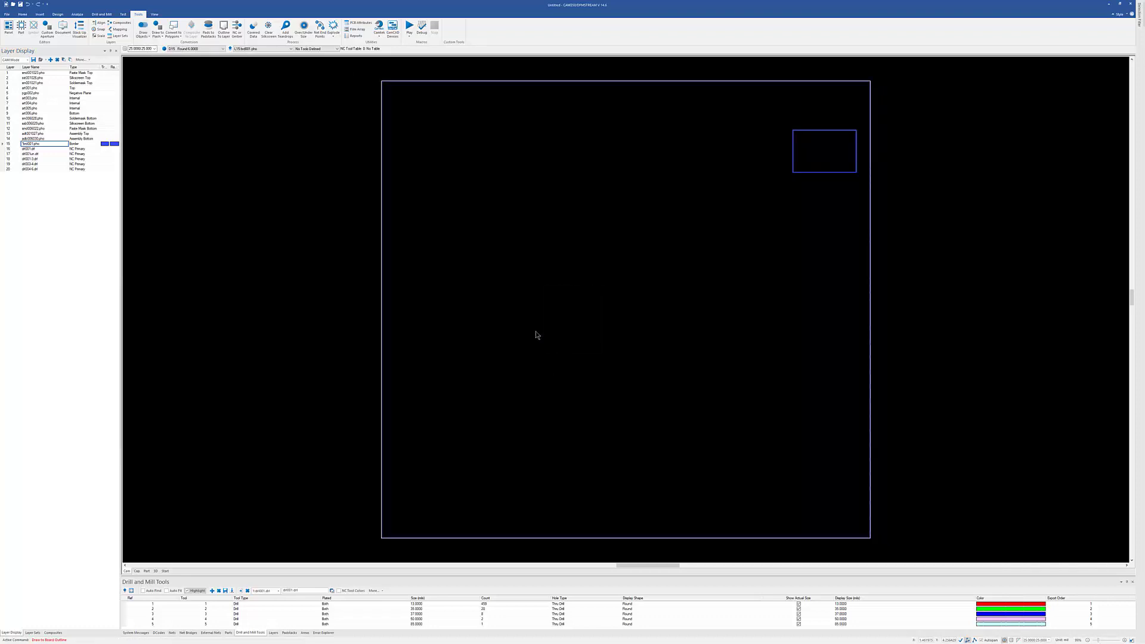
Fit the whole board in view and turn all layers back on.
{"action": "scroll", "coordinate": [382, 86], "scroll_direction": "up", "scroll_amount": 5}
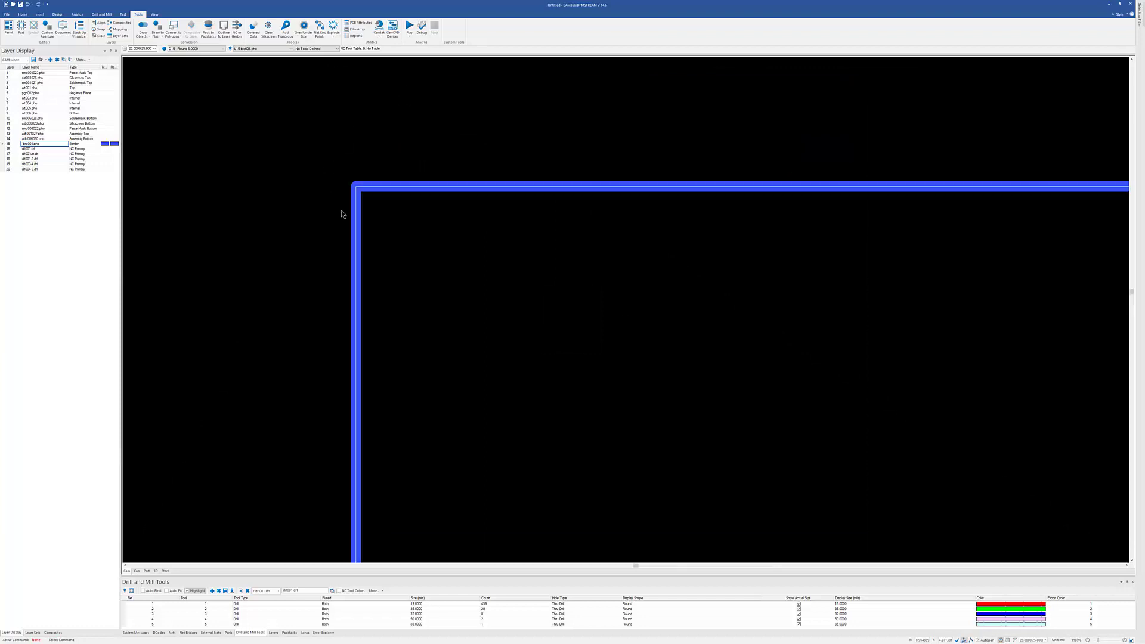
{"action": "key", "text": "Home"}
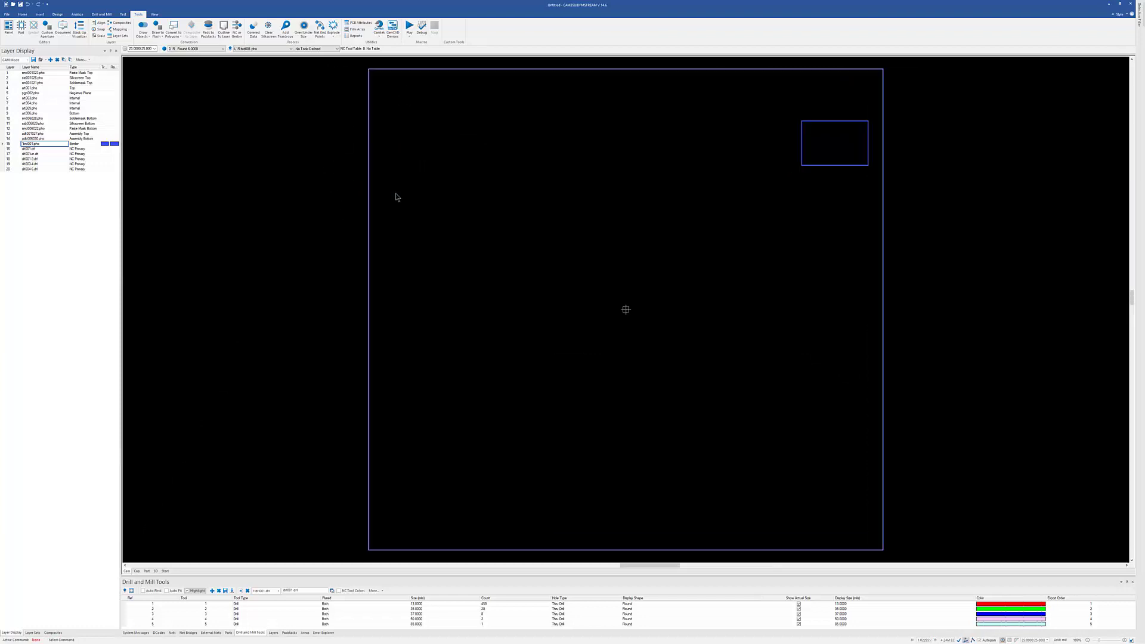
{"action": "left_click", "coordinate": [64, 59]}
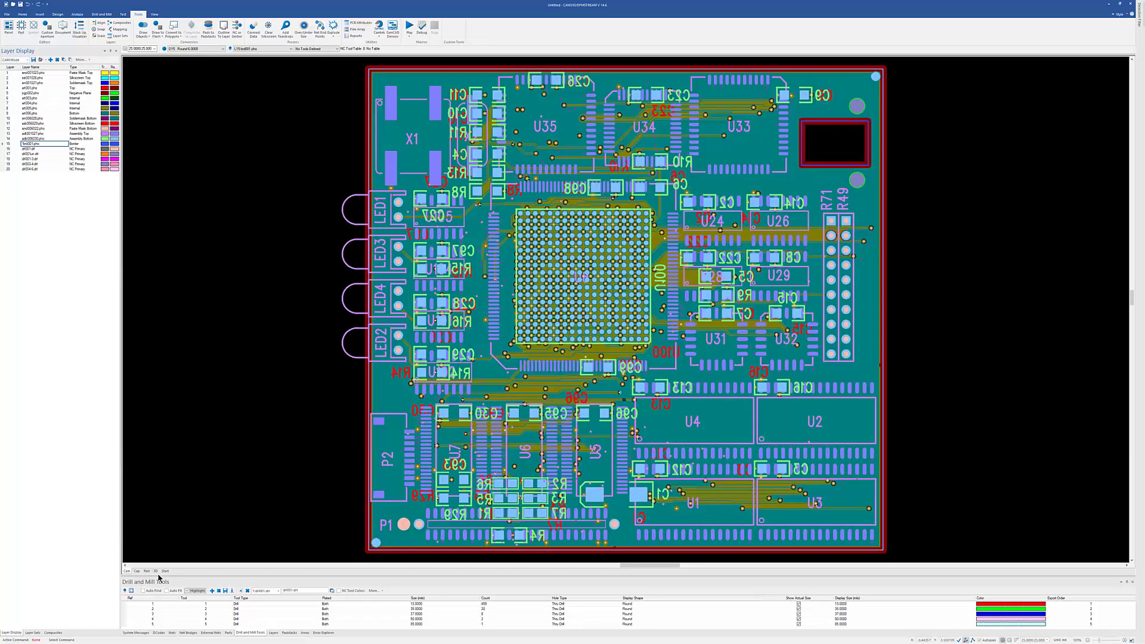
Switch the imported board to the 3D view.
{"action": "left_click", "coordinate": [156, 570]}
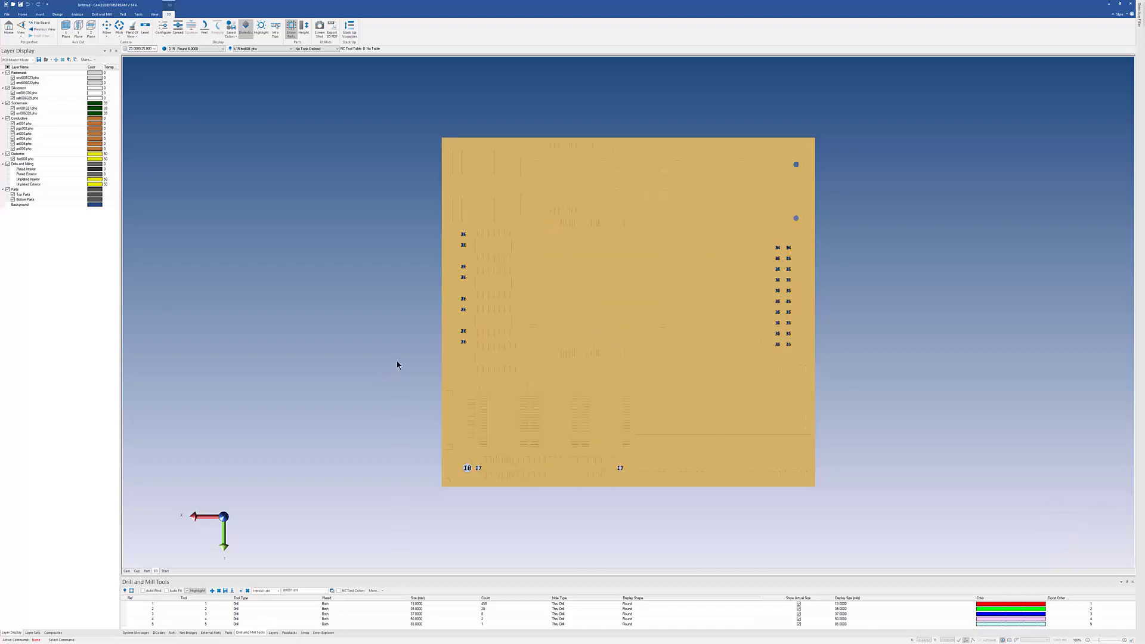
Hide dielectric, view from Front, spread the layers, and orbit the exploded stack into perspective.
{"action": "left_click", "coordinate": [246, 27]}
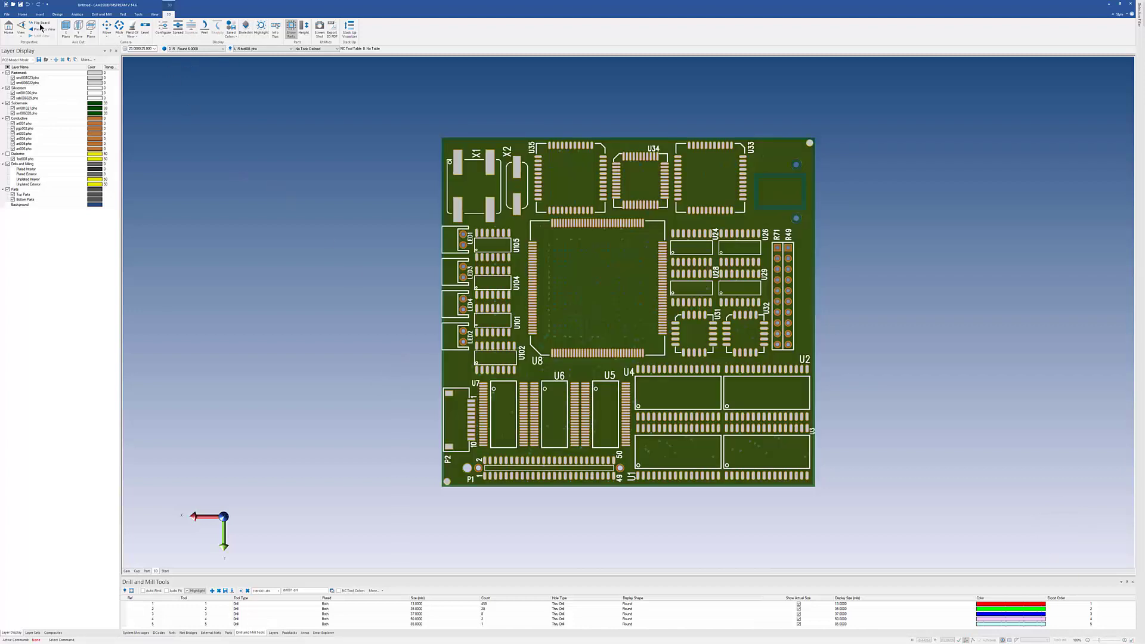
{"action": "left_click", "coordinate": [21, 30]}
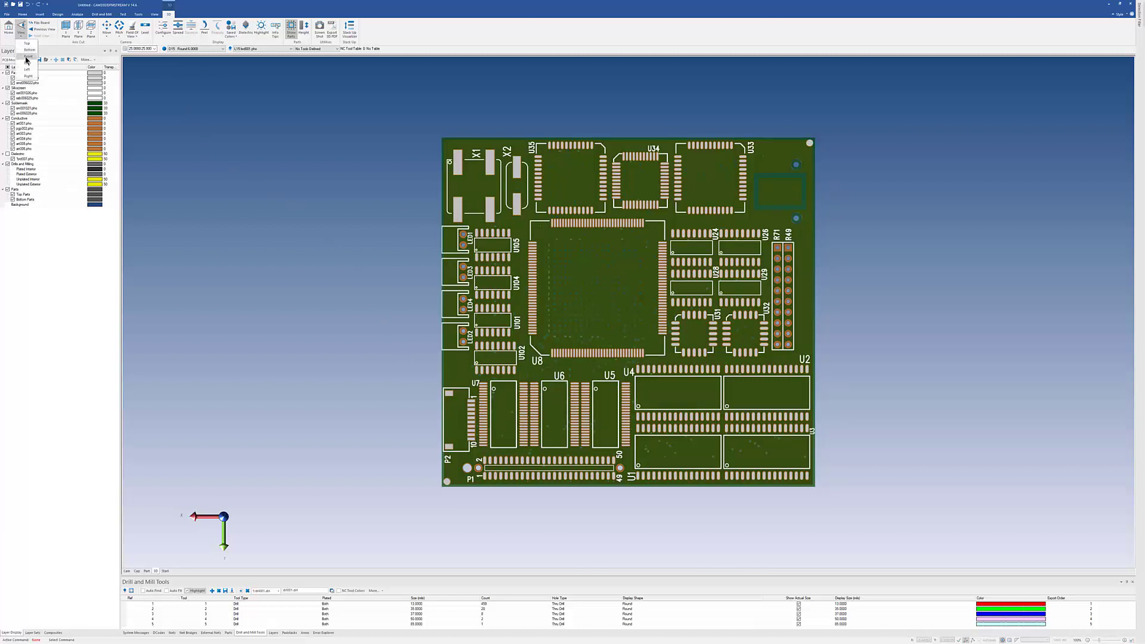
{"action": "left_click", "coordinate": [24, 56]}
{"action": "left_click", "coordinate": [179, 27]}
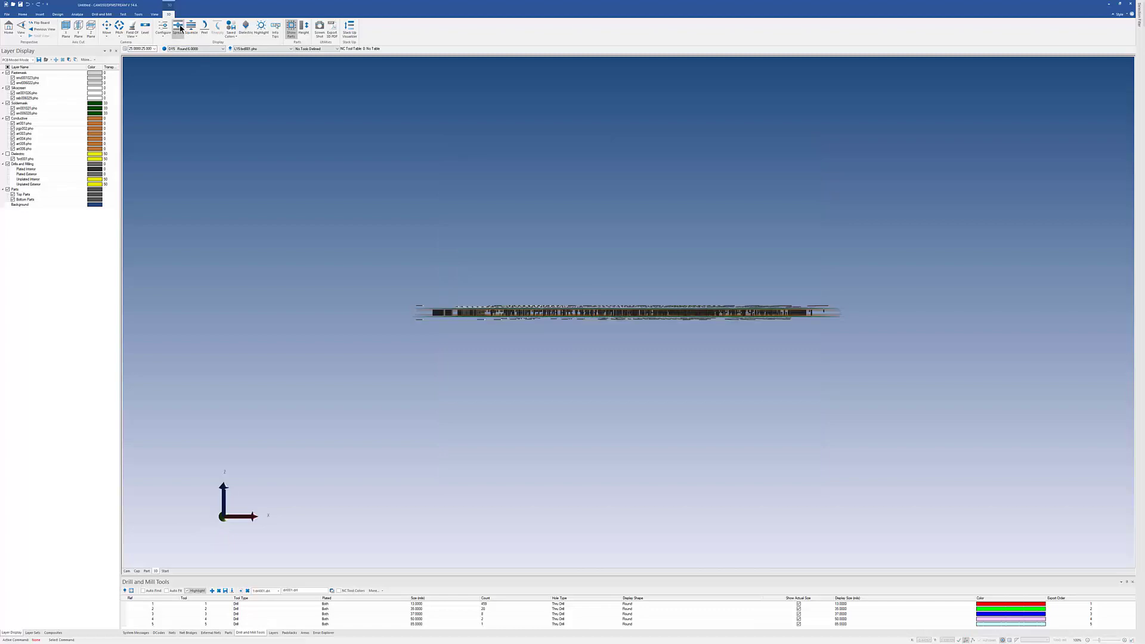
{"action": "middle_click_drag", "start_coordinate": [444, 308], "coordinate": [533, 383]}
{"action": "scroll", "coordinate": [535, 387], "scroll_direction": "up", "scroll_amount": 3}
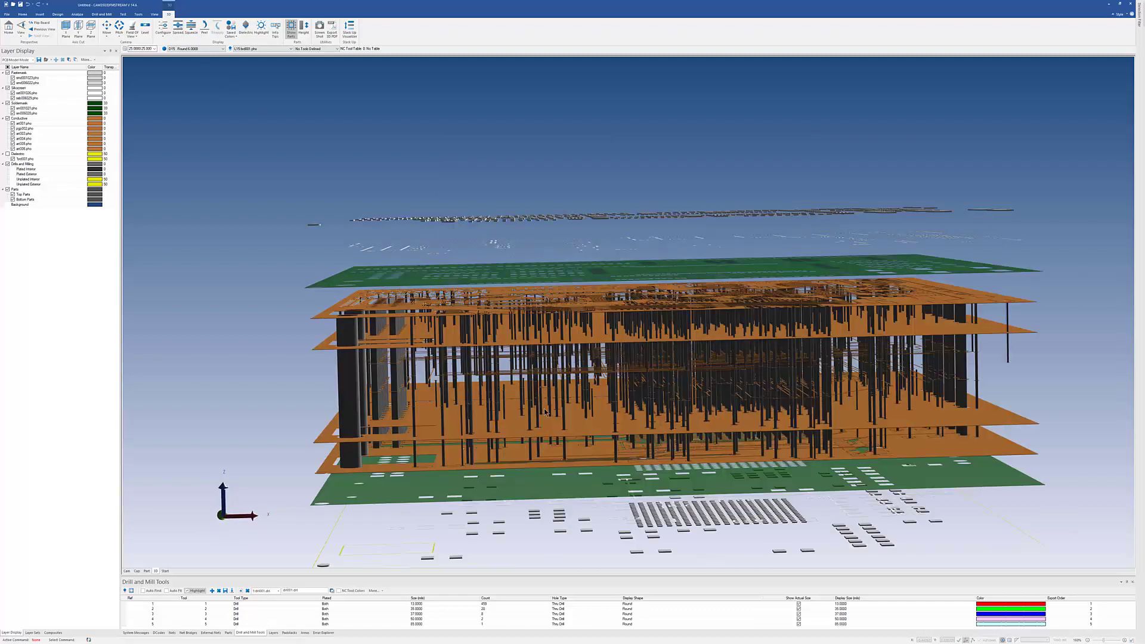
{"action": "middle_click_drag", "start_coordinate": [583, 410], "coordinate": [556, 316]}
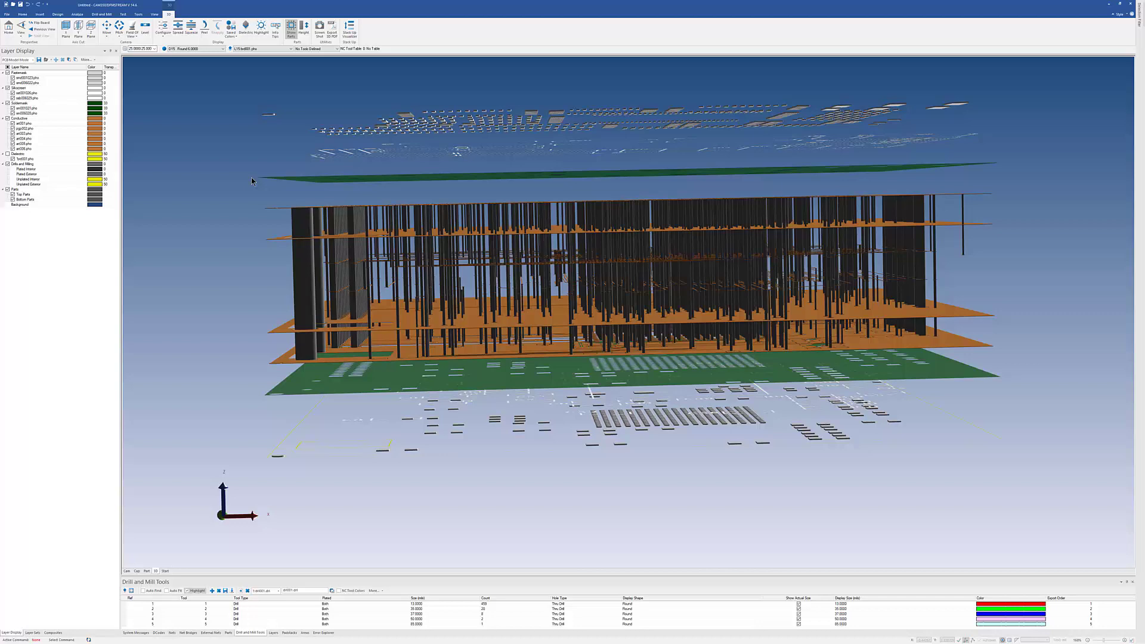
{"action": "mouse_move", "coordinate": [536, 216]}
{"action": "left_mouse_down"}
{"action": "mouse_move", "coordinate": [539, 250]}
{"action": "mouse_move", "coordinate": [549, 220]}
{"action": "left_mouse_up"}
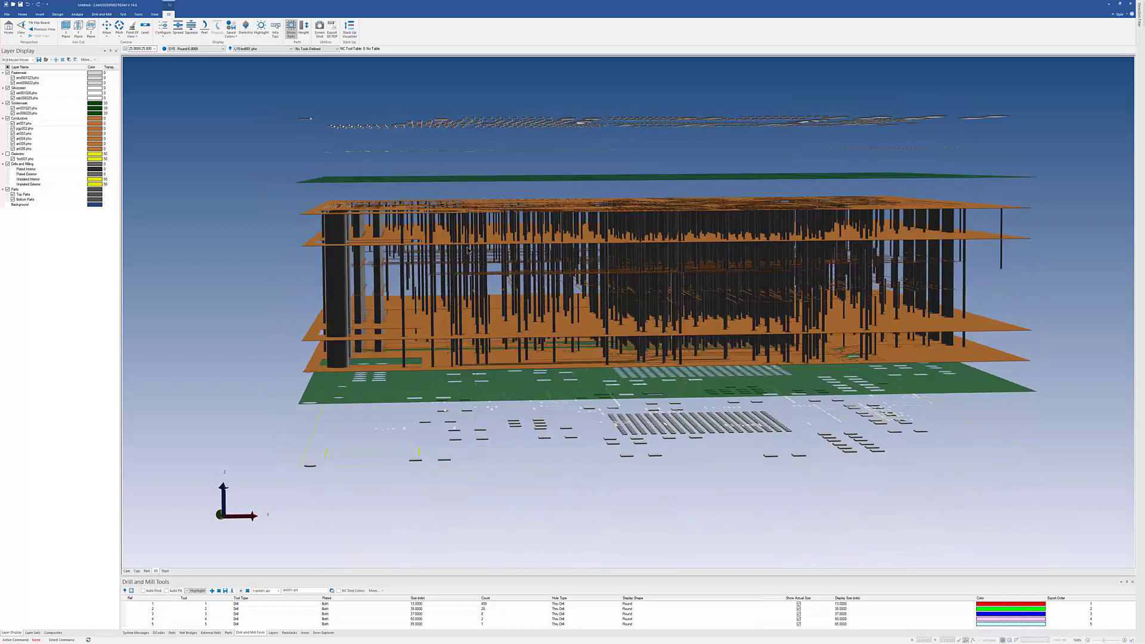